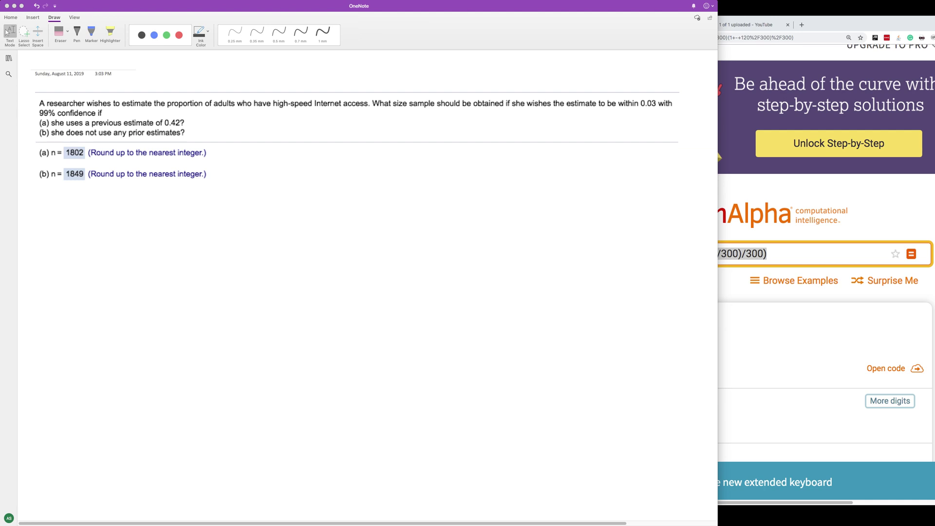
- Handwrite 'a) n = p̂(1−p̂)' in black ink below the answers
left_click(50, 211)
left_click_drag(41, 206, 43, 221)
mouse_move(43, 191)
left_mouse_down()
mouse_move(45, 228)
mouse_move(104, 212)
left_mouse_up()
mouse_move(90, 208)
left_mouse_down()
mouse_move(104, 206)
mouse_move(121, 242)
left_mouse_up()
left_click_drag(119, 210, 119, 214)
left_click_drag(113, 202, 131, 198)
left_click_drag(147, 189, 146, 224)
left_click_drag(158, 195, 158, 220)
mouse_move(175, 206)
left_mouse_down()
mouse_move(189, 206)
mouse_move(193, 238)
mouse_move(194, 225)
left_mouse_up()
mouse_move(194, 205)
left_mouse_down()
mouse_move(201, 195)
mouse_move(205, 205)
left_mouse_up()
left_click_drag(219, 218, 212, 232)
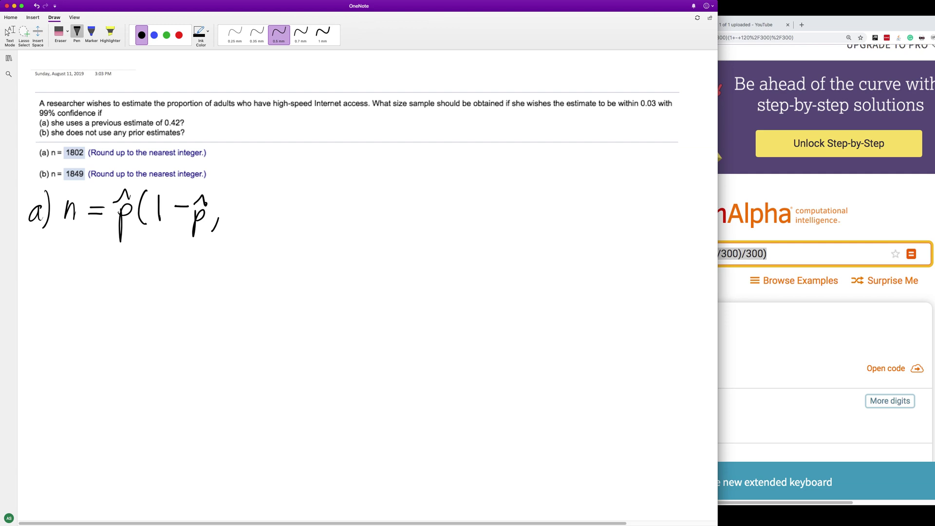
left_click_drag(217, 182, 220, 217)
- Complete the formula with the squared fraction (Zα/2 / ε)²
left_click_drag(241, 174, 244, 254)
mouse_move(246, 182)
left_mouse_down()
mouse_move(262, 180)
mouse_move(262, 196)
mouse_move(279, 195)
left_mouse_up()
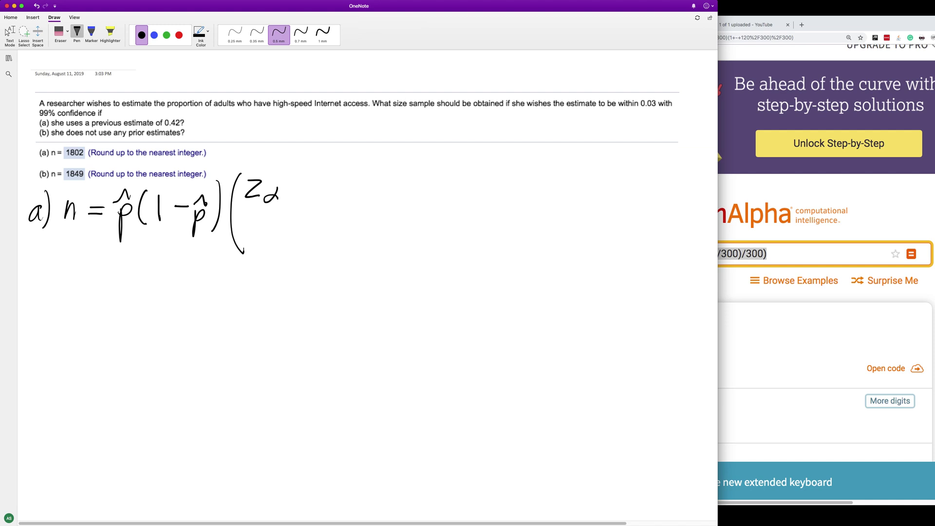
left_click_drag(282, 205, 299, 175)
mouse_move(299, 188)
left_mouse_down()
mouse_move(301, 202)
mouse_move(312, 200)
left_mouse_up()
mouse_move(243, 214)
left_mouse_down()
mouse_move(321, 209)
mouse_move(266, 232)
mouse_move(284, 240)
mouse_move(332, 168)
left_mouse_up()
left_click_drag(344, 163, 366, 175)
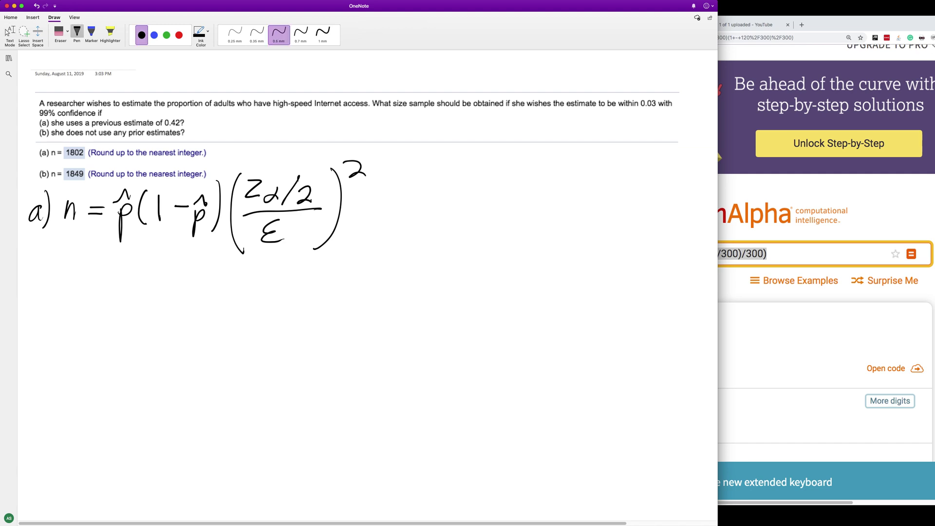
- Begin the substitution line '= .42(1 − .42)(' below the formula, redoing a badly written 42
mouse_move(76, 292)
left_mouse_down()
mouse_move(97, 285)
mouse_move(145, 306)
left_mouse_up()
mouse_move(129, 298)
left_mouse_down()
mouse_move(149, 292)
mouse_move(129, 295)
left_mouse_up()
left_click_drag(153, 277, 170, 301)
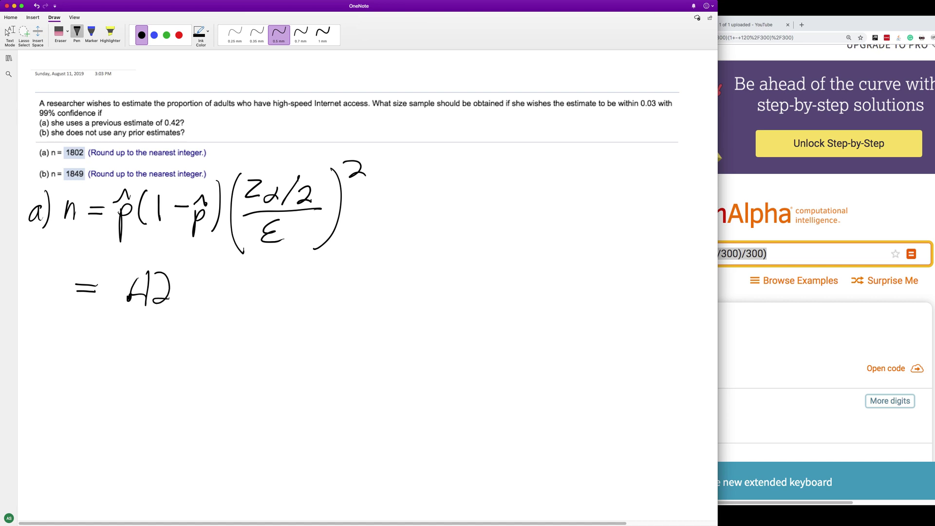
key("super+z")
key("super+z")
key("super+z")
key("super+z")
left_click_drag(148, 271, 146, 296)
mouse_move(154, 279)
left_mouse_down()
mouse_move(169, 282)
mouse_move(170, 300)
left_mouse_up()
mouse_move(187, 256)
left_mouse_down()
mouse_move(180, 303)
mouse_move(219, 291)
left_mouse_up()
left_click_drag(231, 301, 232, 303)
mouse_move(251, 274)
left_mouse_down()
mouse_move(249, 303)
mouse_move(251, 291)
left_mouse_up()
mouse_move(266, 272)
left_mouse_down()
mouse_move(269, 302)
mouse_move(279, 298)
left_mouse_up()
left_click_drag(285, 263, 283, 312)
mouse_move(330, 258)
left_mouse_down()
mouse_move(316, 350)
mouse_move(325, 355)
left_mouse_up()
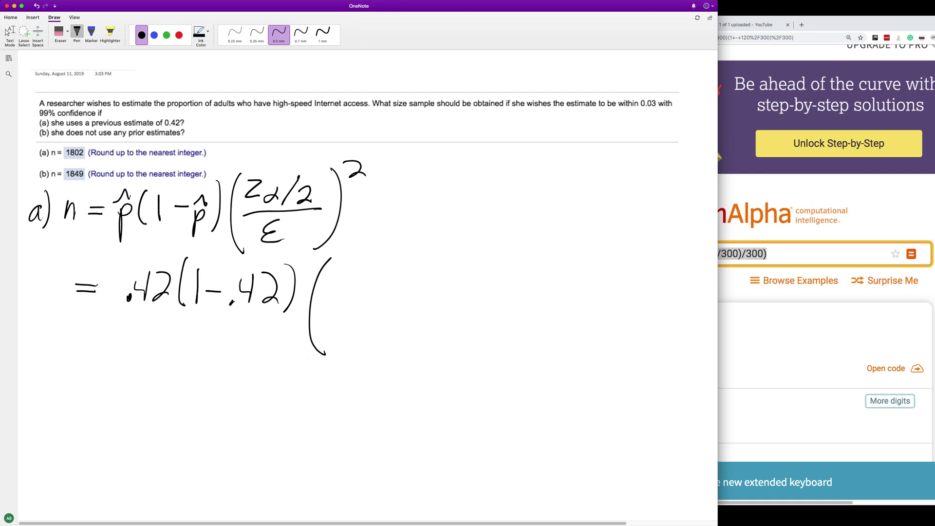
left_click(9, 33)
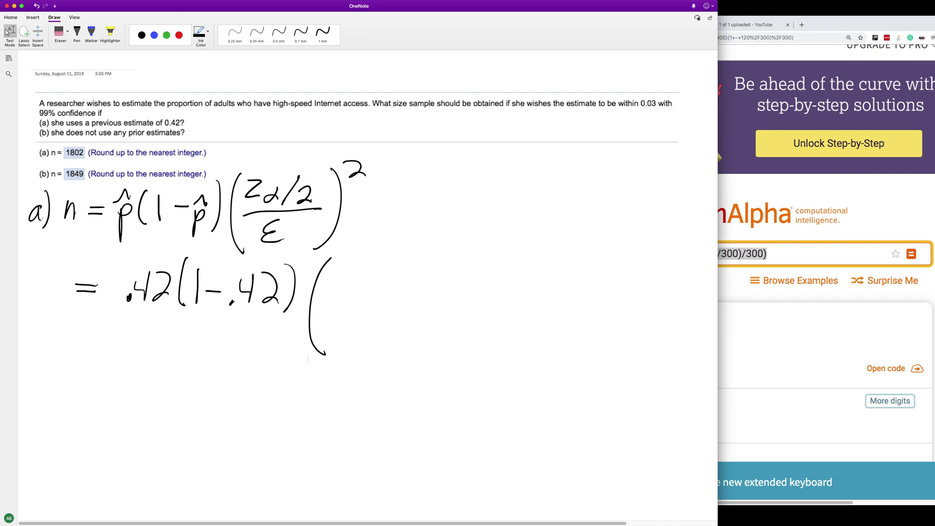
key("super+Tab")
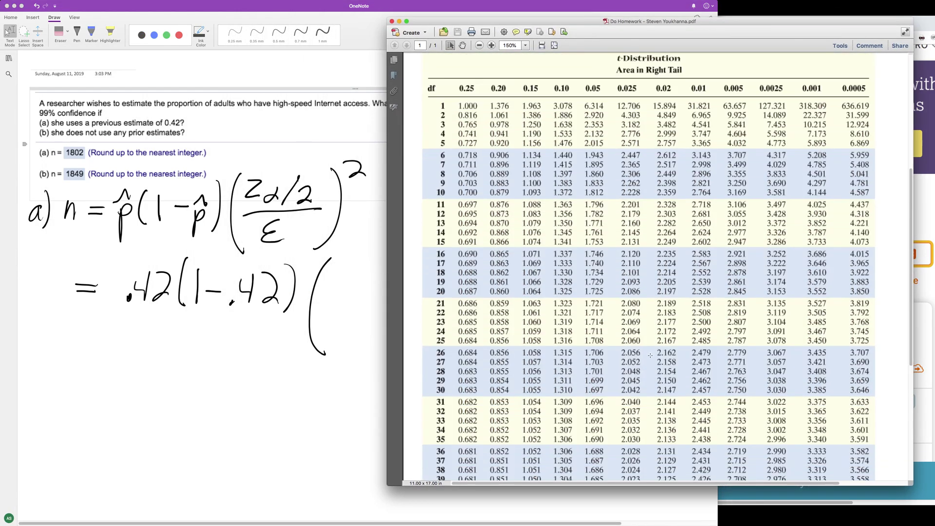
scroll(650, 355, "up", 5)
scroll(659, 282, "down", 2)
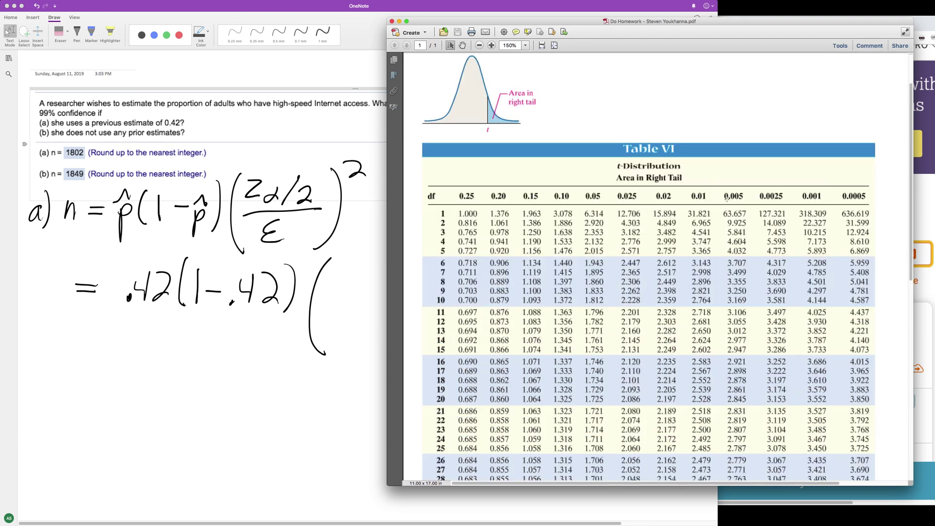
scroll(733, 200, "down", 10)
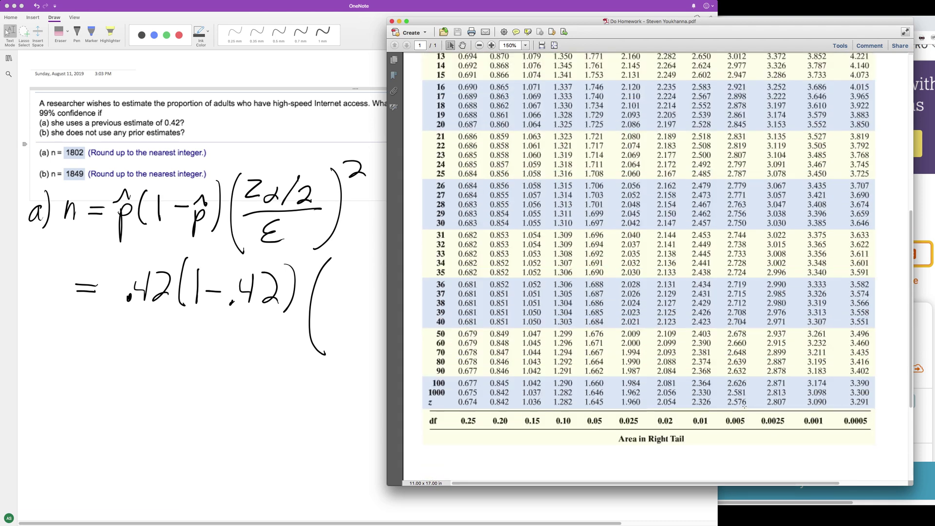
key("super+m")
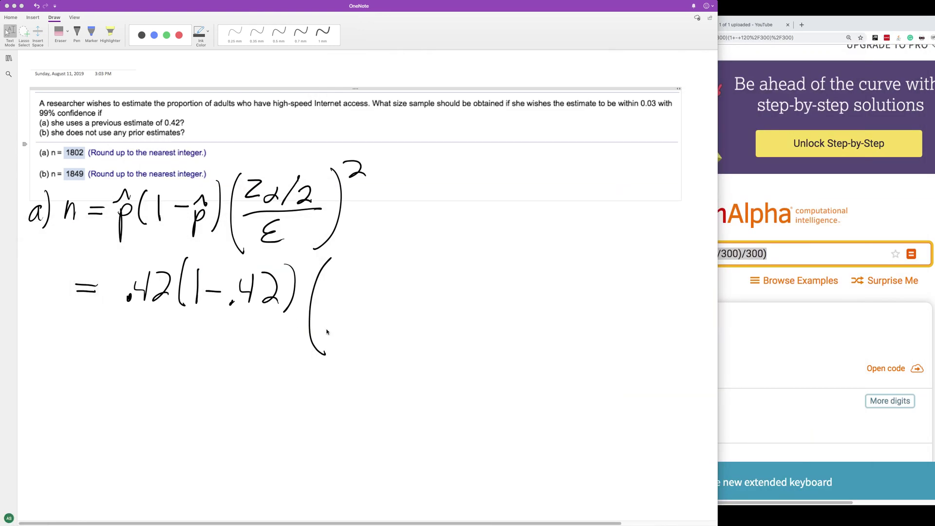
- Write 2.58 over 0.03 inside the parenthesis, close it and square it
left_click(348, 271)
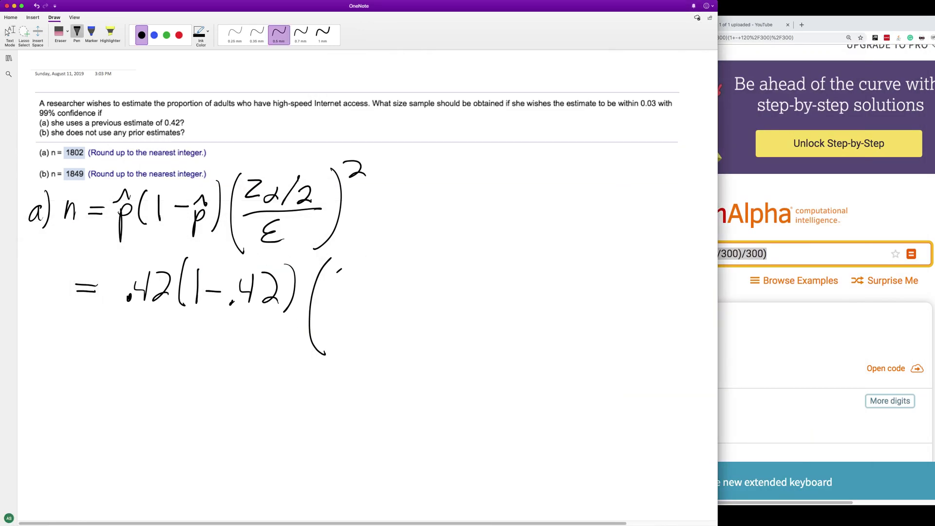
left_click_drag(338, 271, 357, 291)
left_click(363, 287)
mouse_move(392, 264)
left_mouse_down()
mouse_move(371, 272)
mouse_move(369, 290)
left_mouse_up()
mouse_move(407, 262)
left_mouse_down()
mouse_move(395, 278)
mouse_move(406, 266)
left_mouse_up()
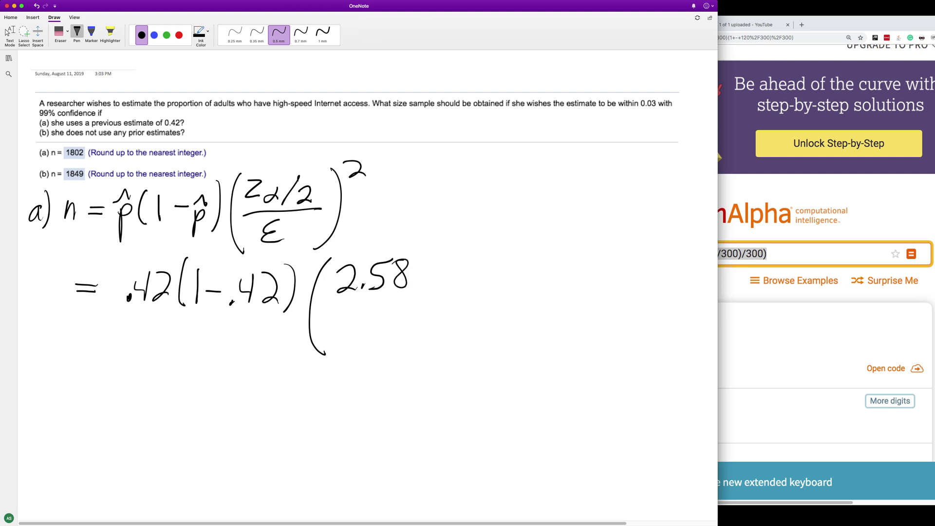
left_click_drag(330, 303, 410, 295)
left_click(369, 328)
mouse_move(352, 314)
left_mouse_down()
mouse_move(381, 312)
mouse_move(395, 332)
left_mouse_up()
left_click_drag(414, 250, 417, 340)
left_click_drag(431, 239, 455, 264)
left_click(9, 33)
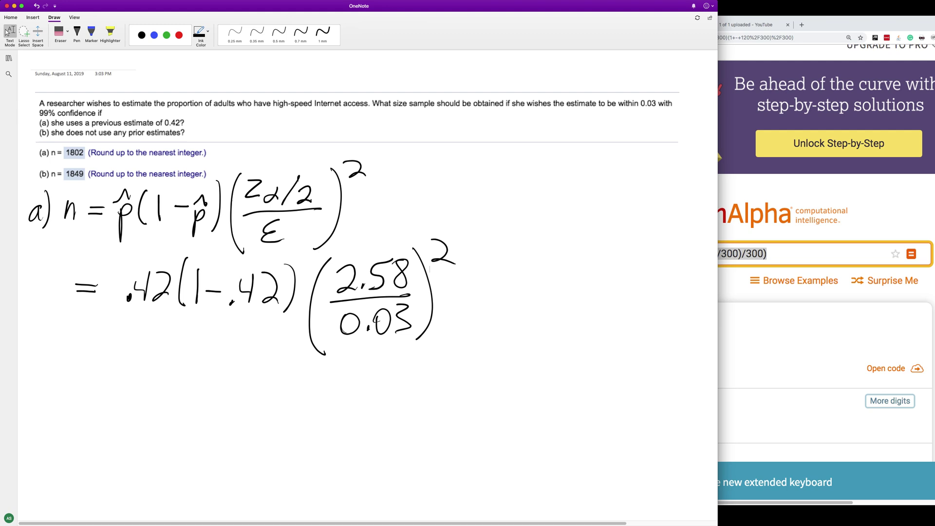
- Replace the WolframAlpha query with .42(1-.42)(2.58/.03)^2 and evaluate it to 1801.6656
left_click(796, 244)
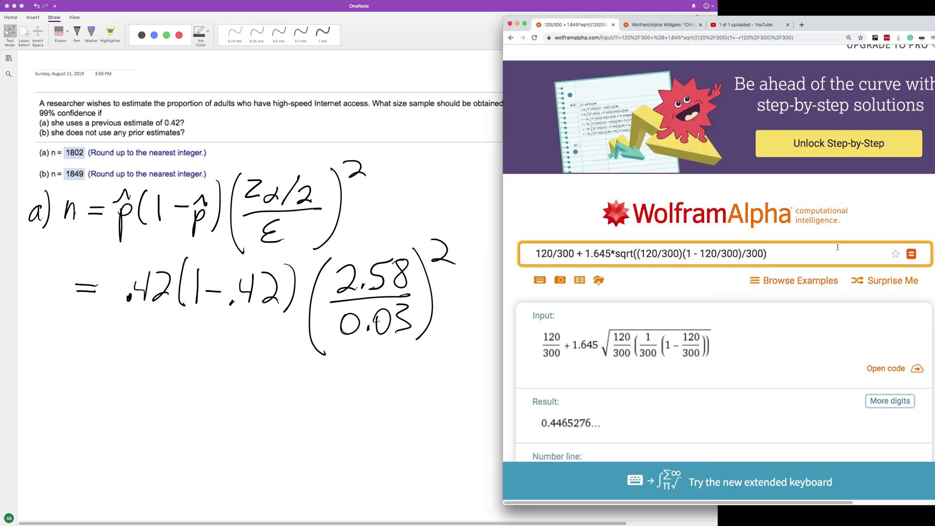
triple_click(822, 253)
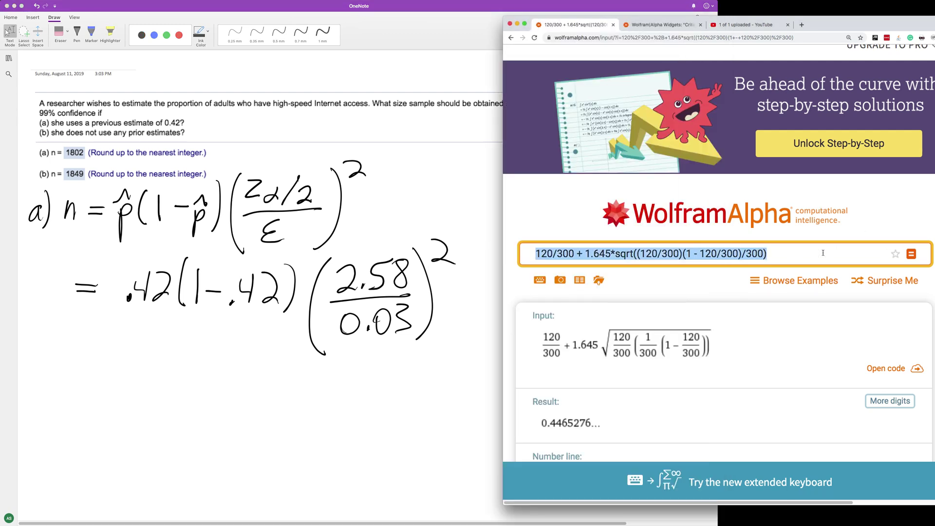
type(".42")
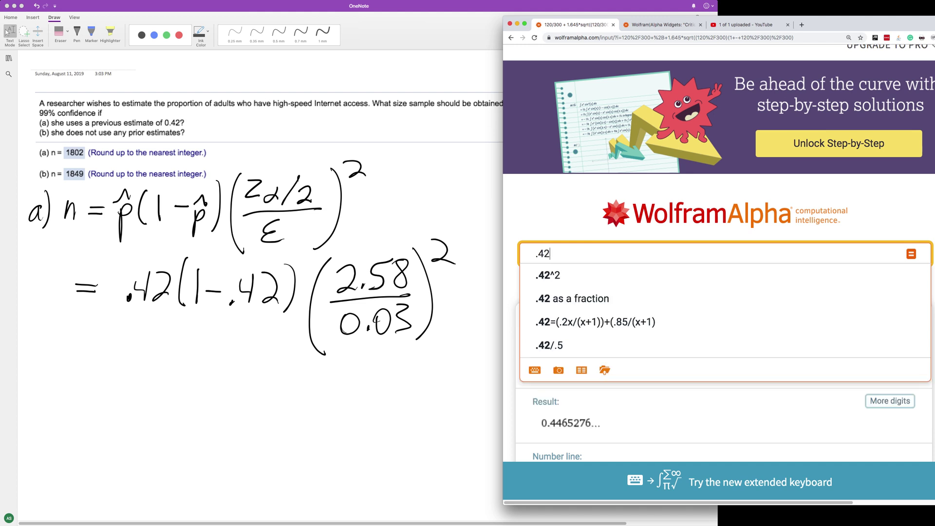
type("(1-.4")
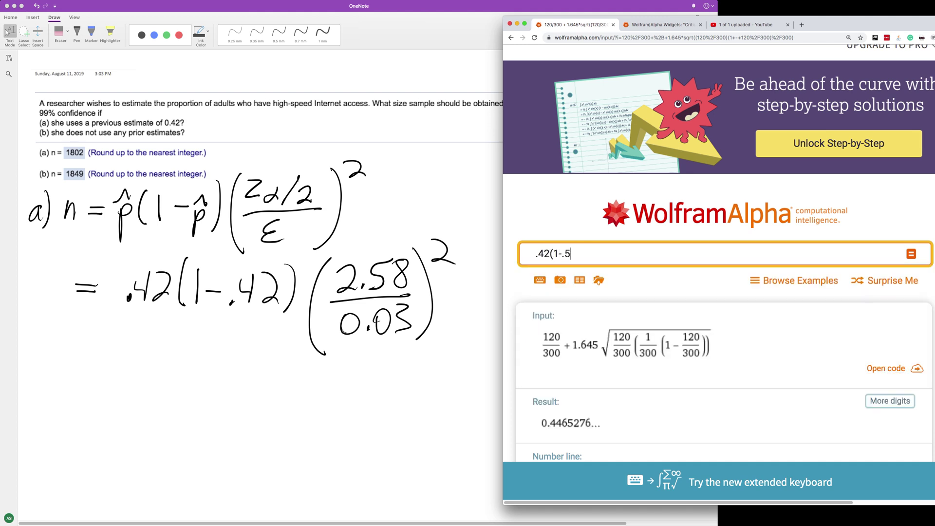
type("2)(2.58/.03)^2")
key("Return")
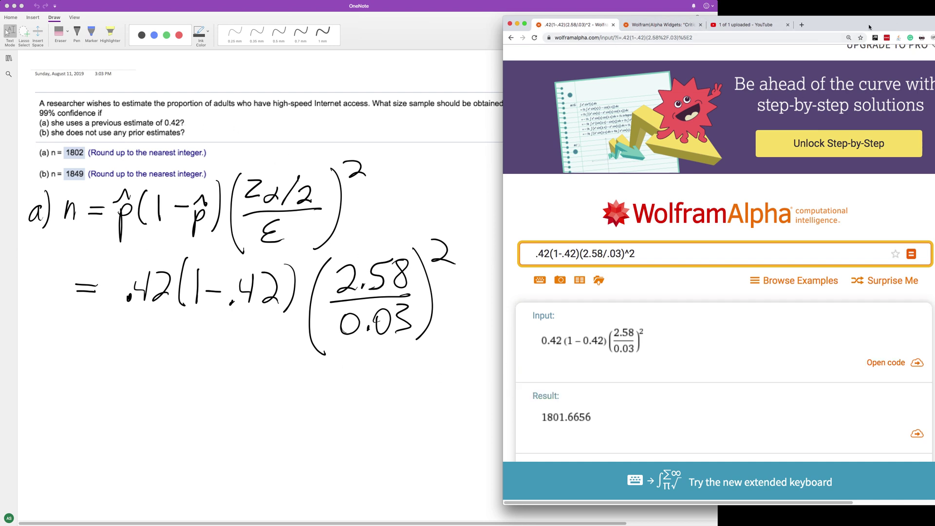
left_click_drag(869, 26, 874, 29)
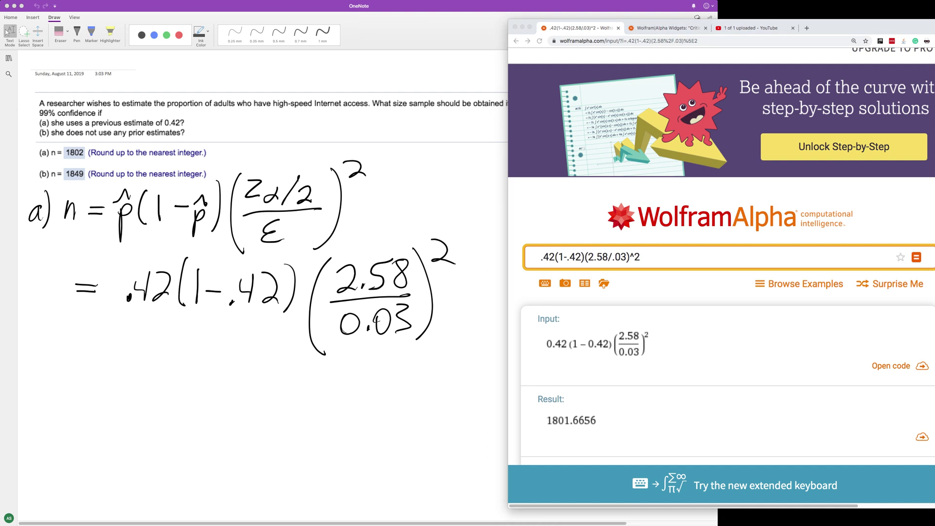
- Write 'b) 0.25' below part (a), bracketing the .42(1−.42) term
left_click(62, 388)
mouse_move(26, 361)
left_mouse_down()
mouse_move(26, 396)
mouse_move(45, 403)
left_mouse_up()
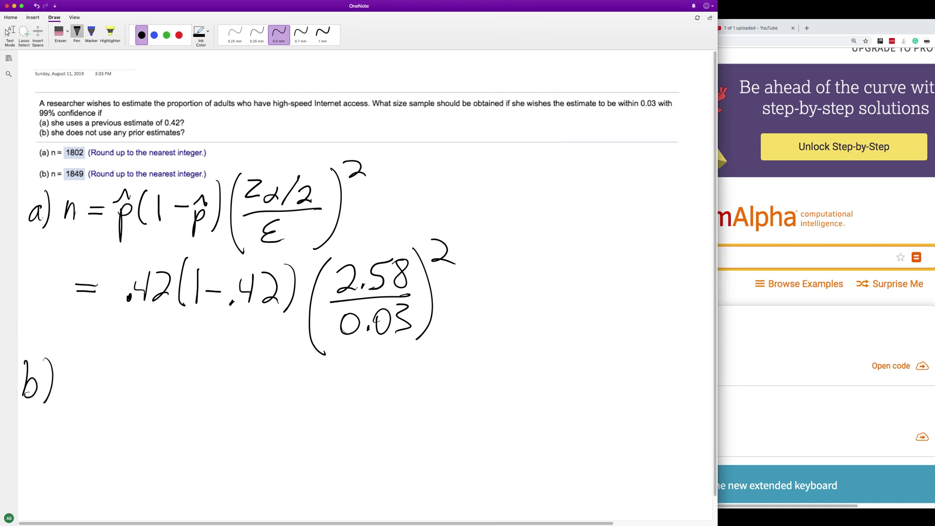
mouse_move(112, 297)
left_mouse_down()
mouse_move(136, 336)
mouse_move(287, 337)
mouse_move(305, 302)
left_mouse_up()
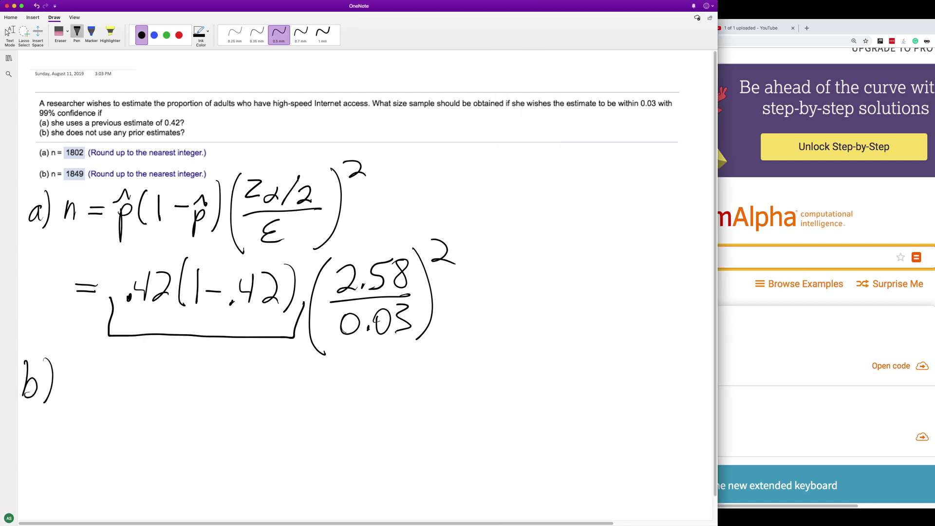
mouse_move(150, 370)
left_mouse_down()
mouse_move(142, 408)
mouse_move(148, 370)
mouse_move(196, 375)
mouse_move(201, 409)
left_mouse_up()
left_click(167, 405)
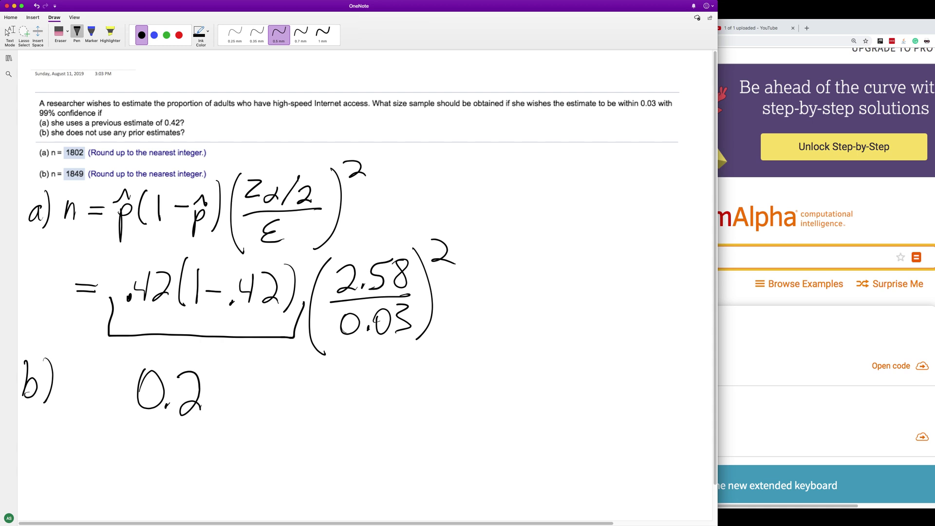
left_click_drag(236, 376, 212, 411)
- Add the side note 0.5(1−0.5) = 0.25 at the right of the page
mouse_move(511, 160)
left_mouse_down()
mouse_move(503, 181)
mouse_move(538, 193)
left_mouse_up()
left_click(528, 193)
left_click(595, 162)
mouse_move(587, 151)
left_mouse_down()
mouse_move(576, 205)
mouse_move(587, 201)
left_mouse_up()
mouse_move(603, 185)
left_mouse_down()
mouse_move(635, 171)
mouse_move(652, 194)
left_mouse_up()
left_click(644, 196)
left_click_drag(672, 146, 672, 198)
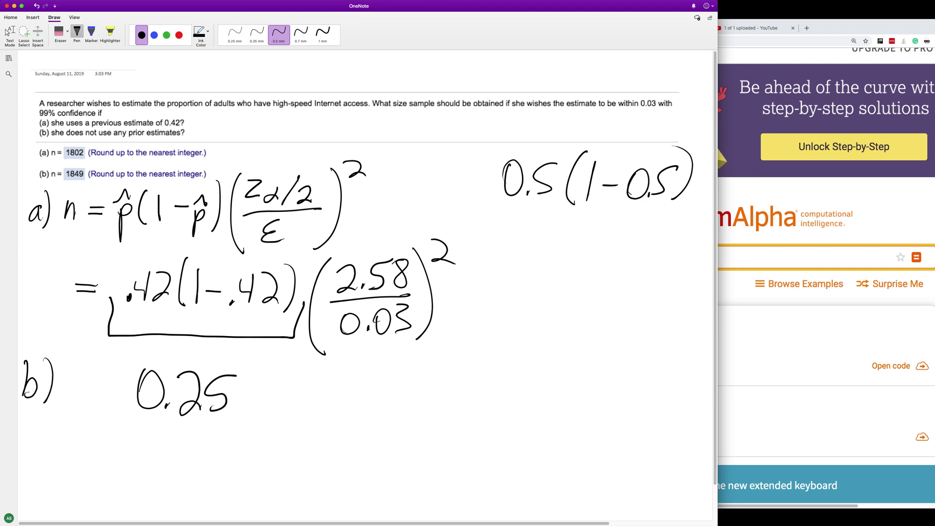
left_click(567, 249)
left_click_drag(547, 229, 599, 248)
mouse_move(628, 218)
left_mouse_down()
mouse_move(611, 225)
mouse_move(604, 247)
left_mouse_up()
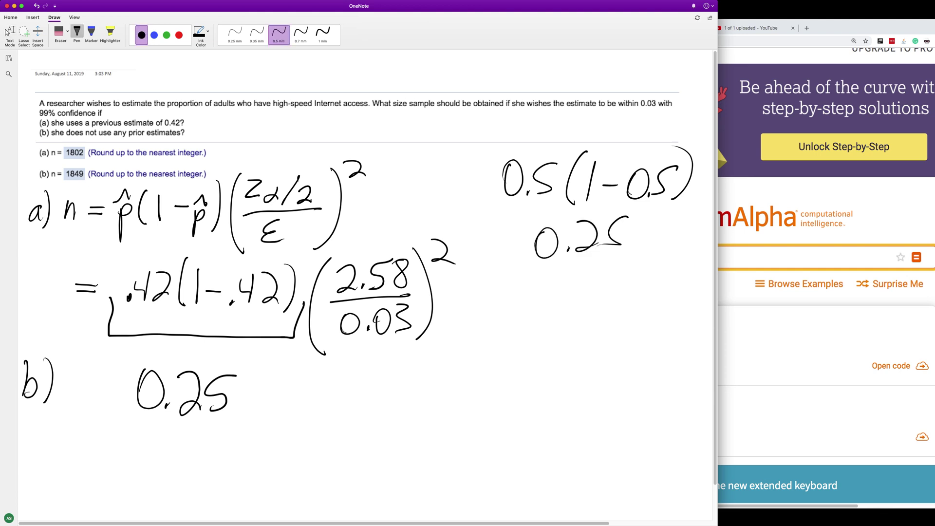
- Write (2.58/0.03)² after 0.25 in part (b)
mouse_move(267, 361)
left_mouse_down()
mouse_move(263, 433)
mouse_move(292, 384)
mouse_move(301, 389)
left_mouse_up()
left_click(310, 388)
left_click_drag(325, 367, 336, 390)
mouse_move(362, 362)
left_mouse_down()
mouse_move(346, 388)
mouse_move(360, 369)
left_mouse_up()
left_click_drag(267, 405, 368, 401)
mouse_move(284, 419)
left_mouse_down()
mouse_move(282, 436)
mouse_move(298, 420)
mouse_move(319, 435)
left_mouse_up()
left_click(307, 432)
left_click_drag(339, 414, 343, 432)
mouse_move(393, 371)
left_mouse_down()
mouse_move(366, 439)
mouse_move(419, 376)
left_mouse_up()
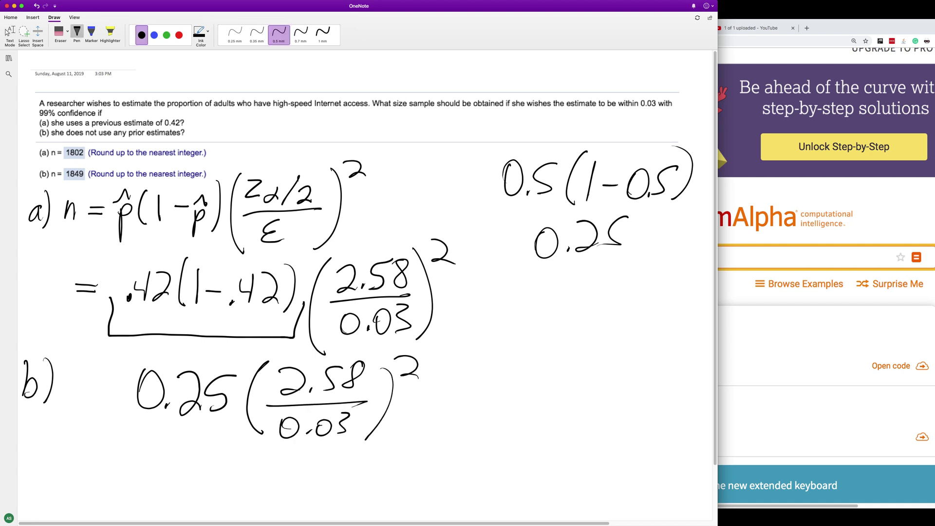
- Finish part (b) with '≈ 1849' and stop inking
left_click_drag(412, 419, 451, 412)
left_click_drag(414, 400, 458, 395)
left_click_drag(485, 374, 471, 423)
mouse_move(501, 389)
left_mouse_down()
mouse_move(485, 424)
mouse_move(500, 388)
left_mouse_up()
mouse_move(528, 389)
left_mouse_down()
mouse_move(516, 428)
mouse_move(520, 414)
left_mouse_up()
left_click_drag(549, 392, 535, 422)
left_click(535, 429)
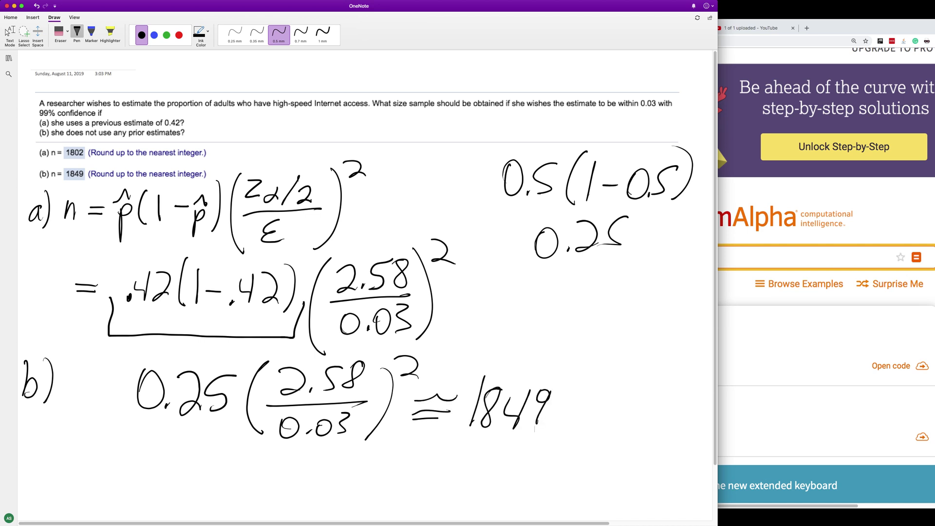
key("Escape")
- Change the WolframAlpha query to .25(2.58/.03)^2, confirm 1849, and return to OneNote
left_click(739, 250)
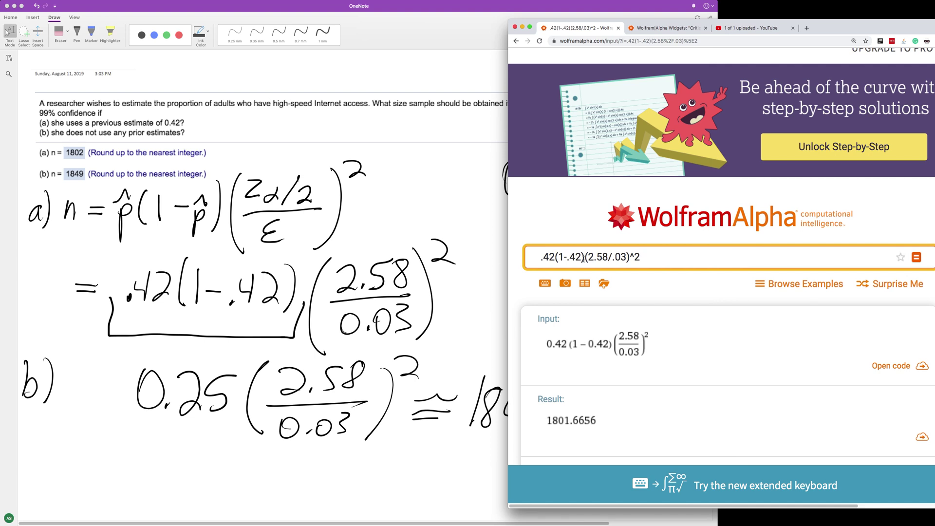
left_click_drag(583, 259, 437, 240)
type(".25")
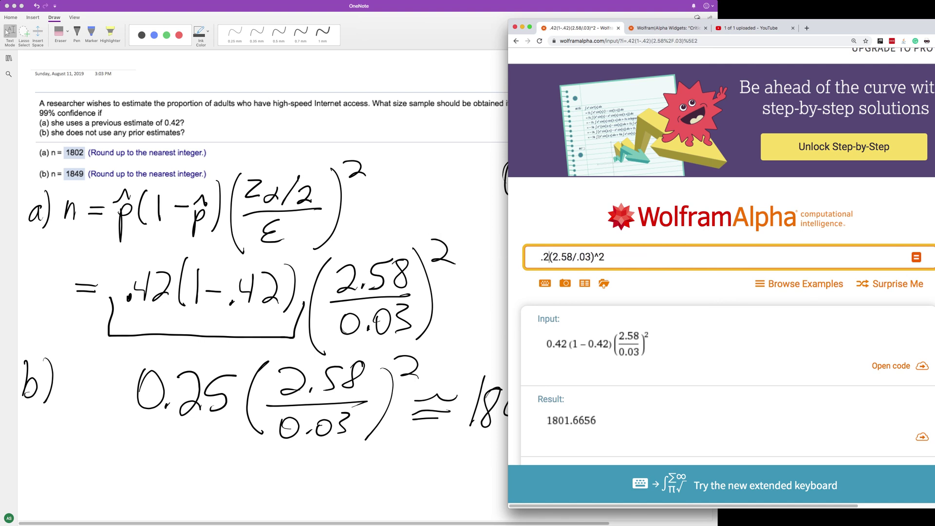
key("Return")
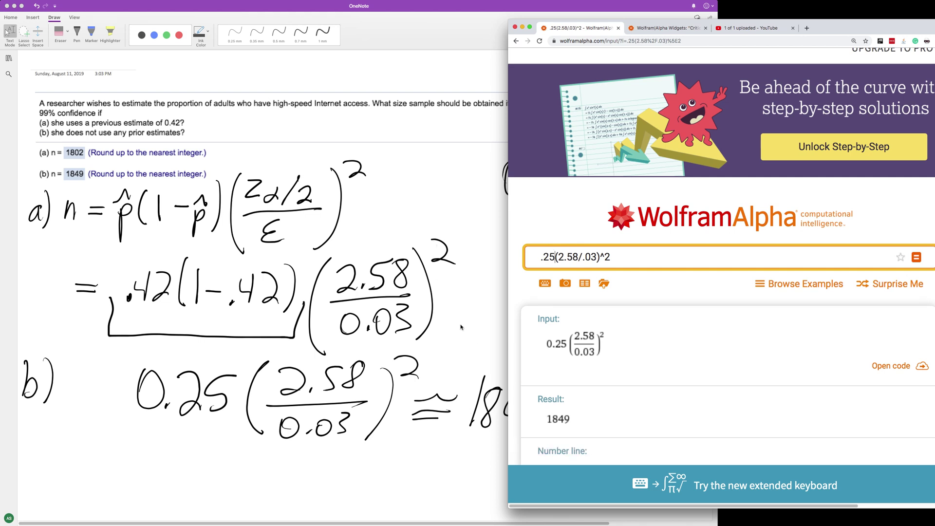
left_click(461, 409)
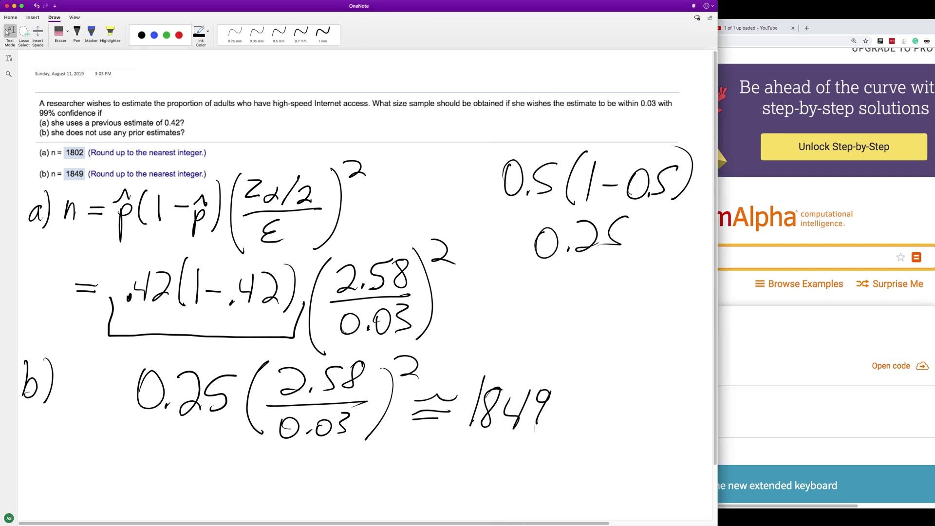